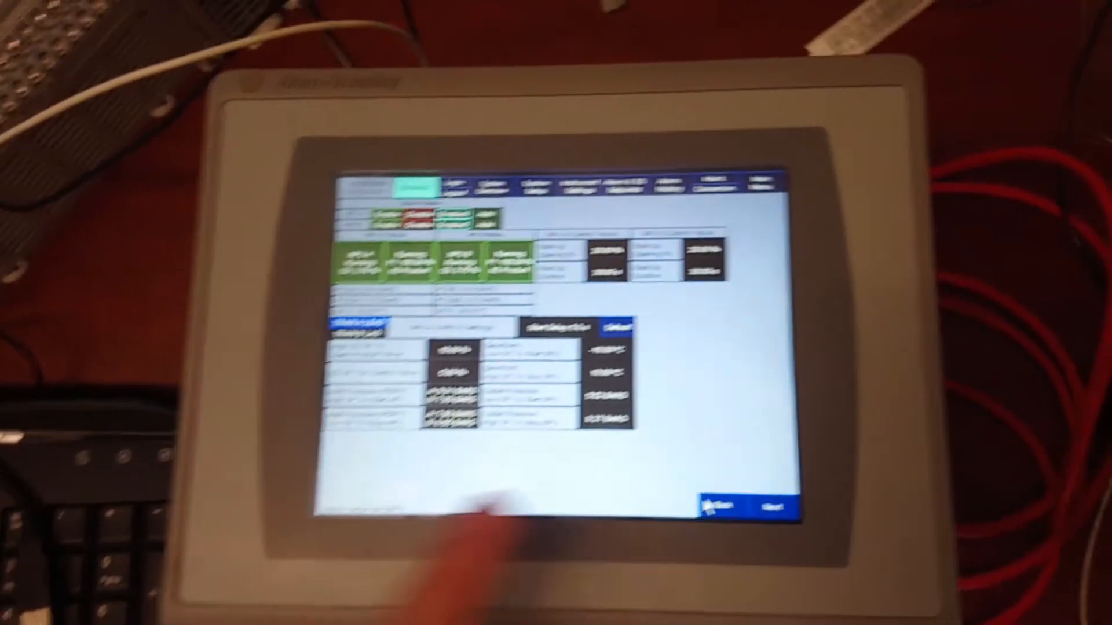
- Advance to the NPU A/B Purity Valve Settings page, then return to System Setup
left_click(771, 506)
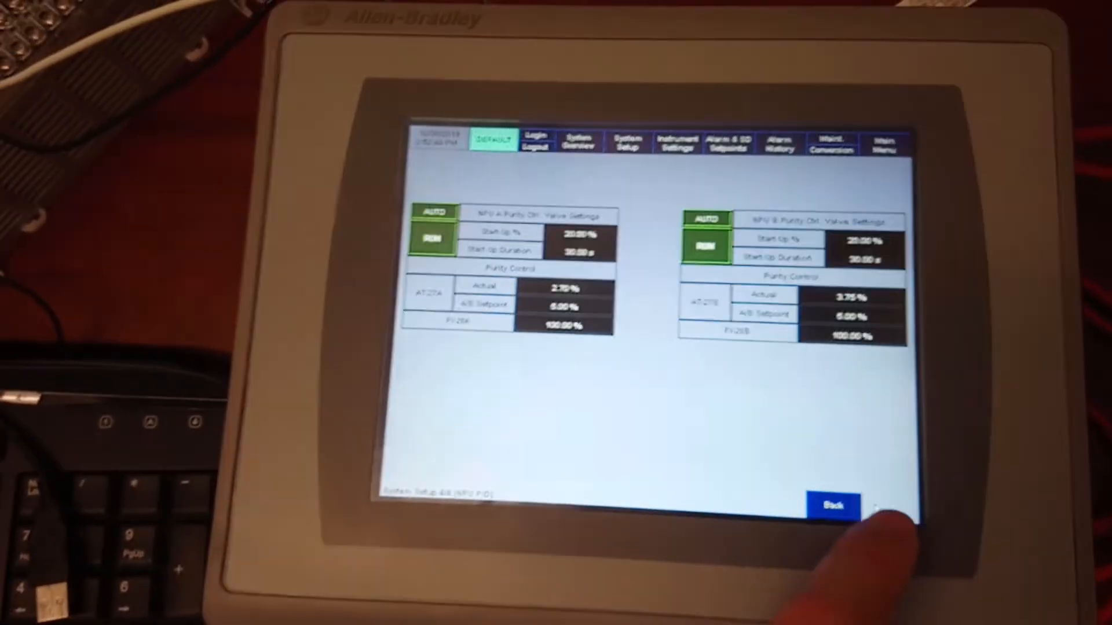
left_click(832, 507)
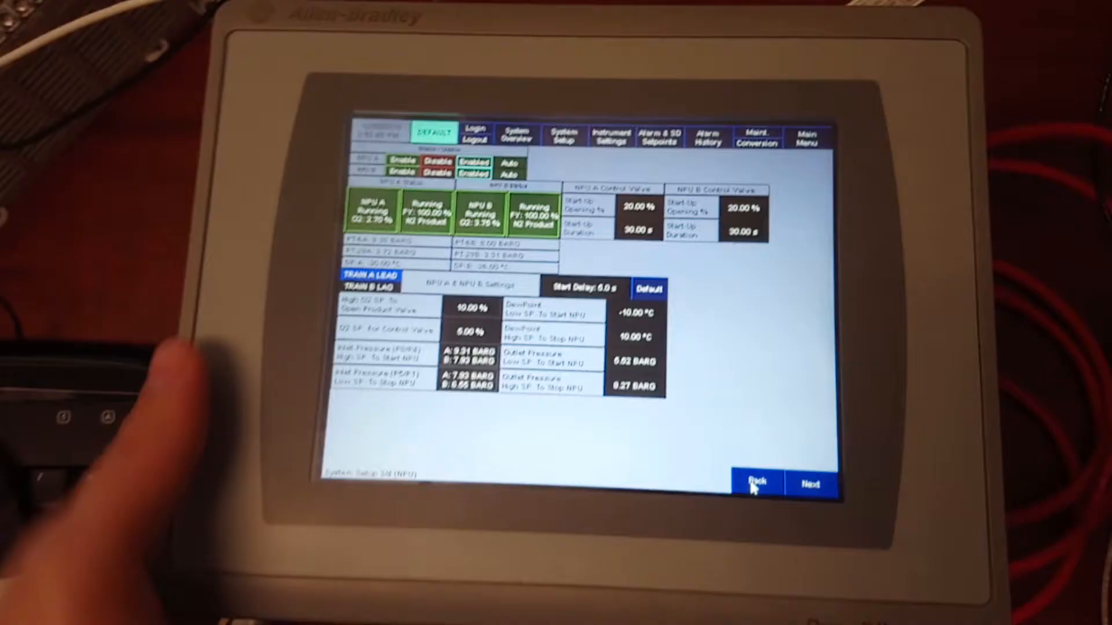